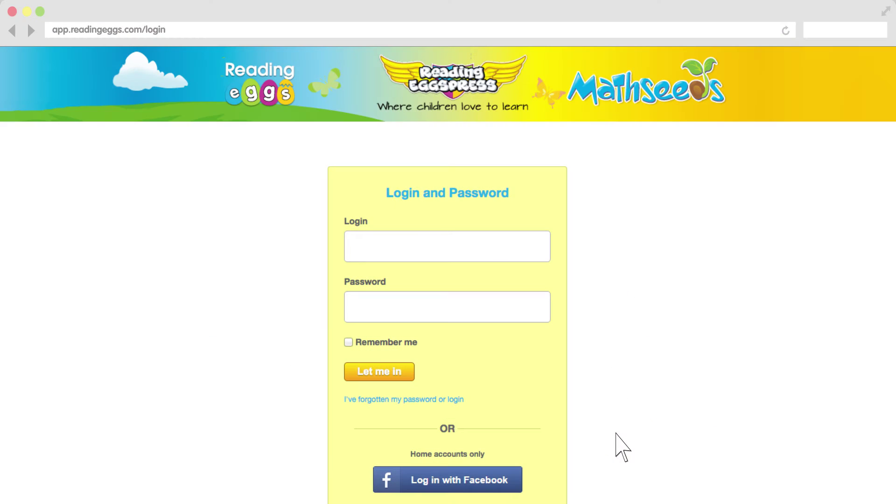
# Enter the teacher's login e-mail and the account password on the Mathseeds sign-in page
pyautogui.write('teacher@school.com')
pyautogui.press('Tab')
pyautogui.write('******')
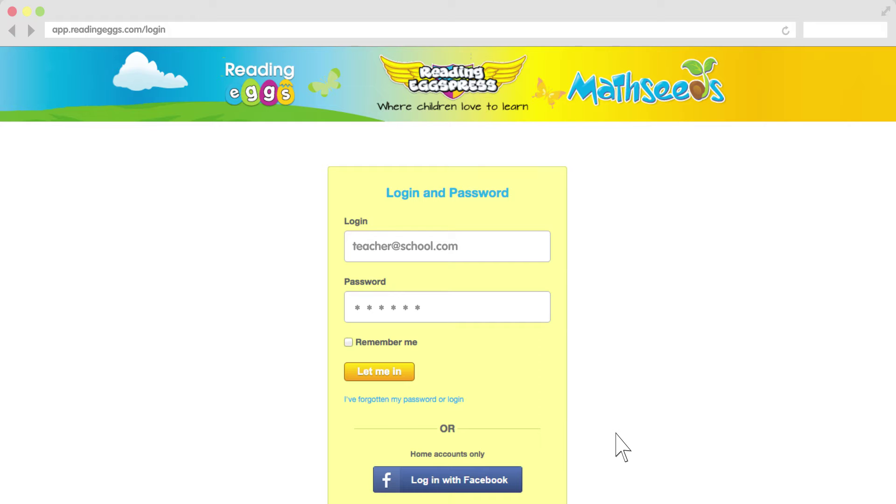
# Sign in and copy the six Reading Eggs students into the Mathseeds class via Manage Class
pyautogui.click(407, 370)
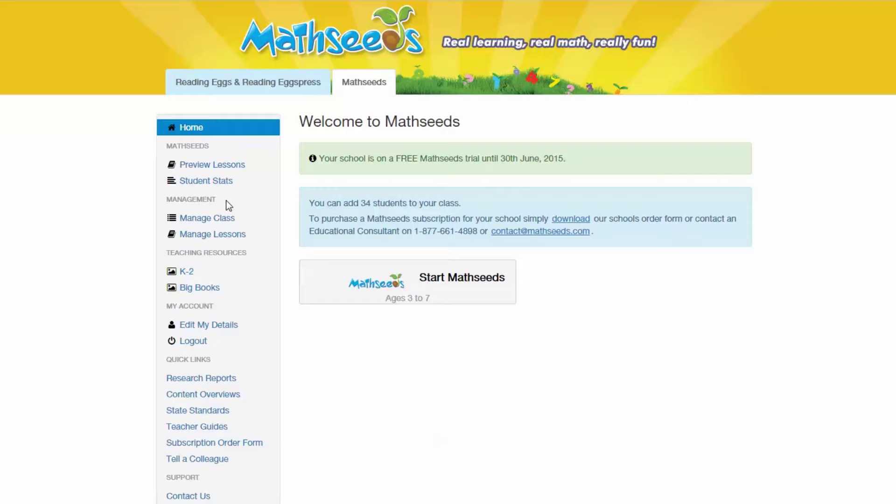
pyautogui.click(221, 219)
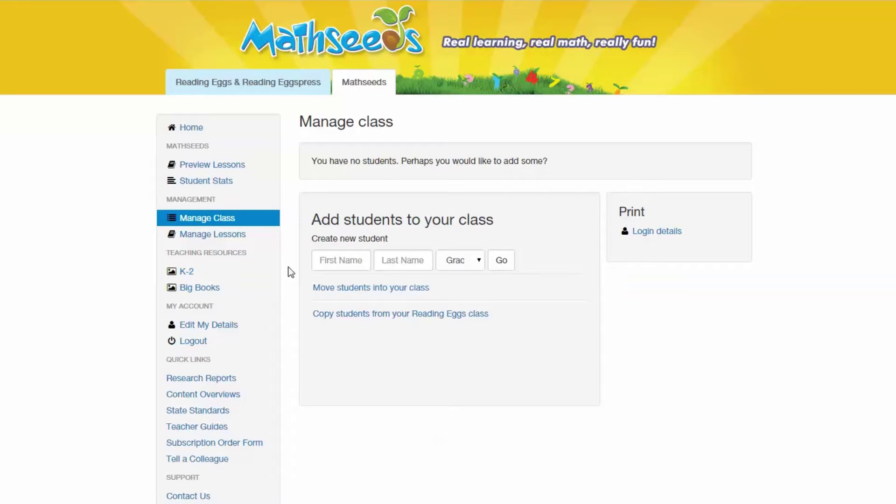
pyautogui.click(319, 314)
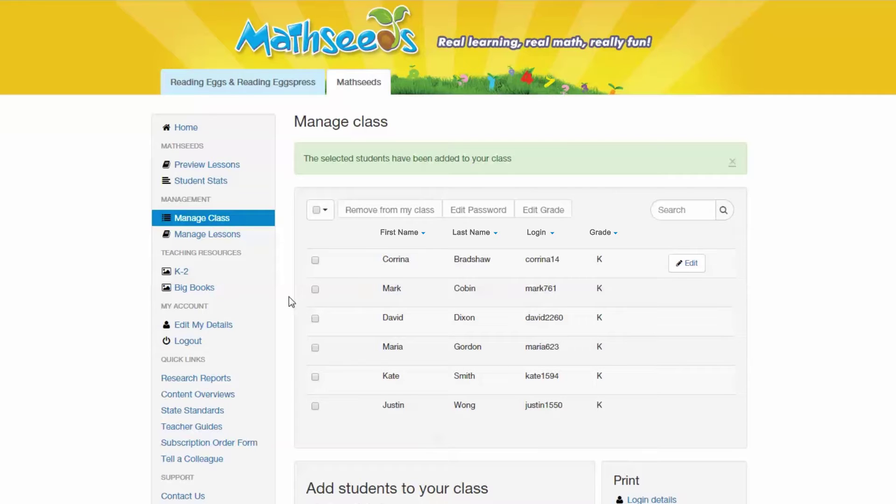
# Create a new grade K student from the new student's first and last name
pyautogui.scroll(-3, 289, 297)
pyautogui.click(326, 405)
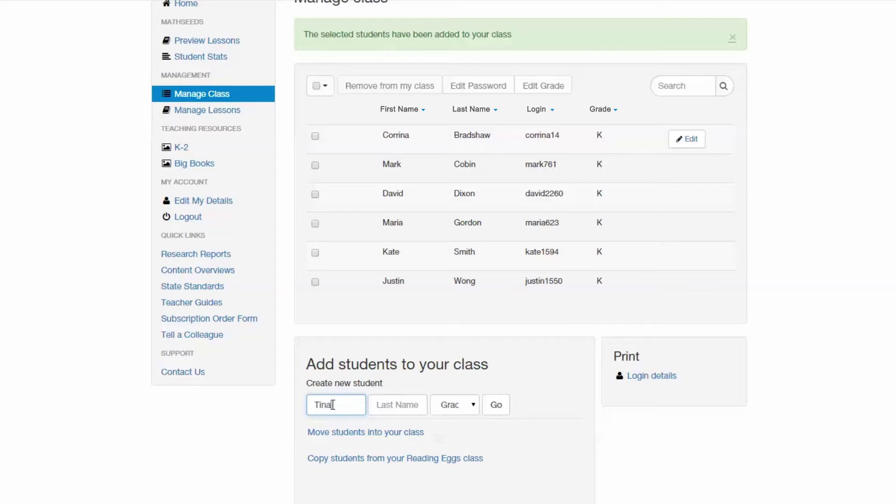
pyautogui.press('Tab')
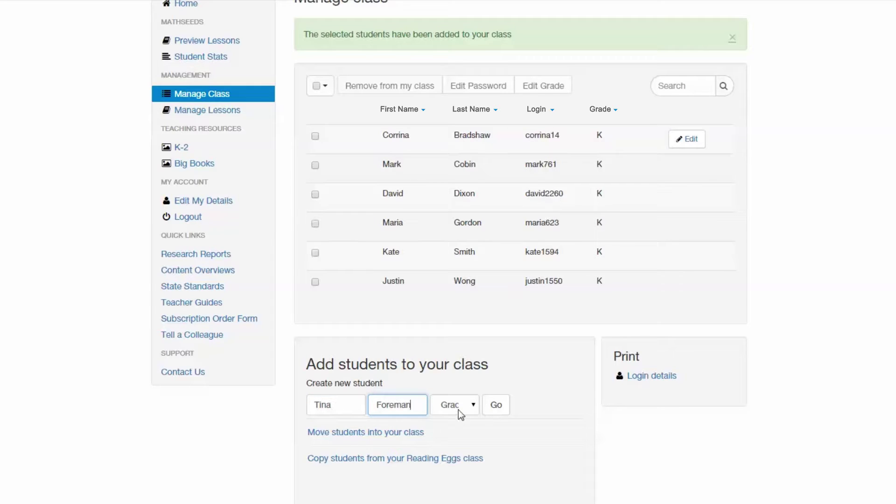
pyautogui.click(458, 410)
pyautogui.click(461, 444)
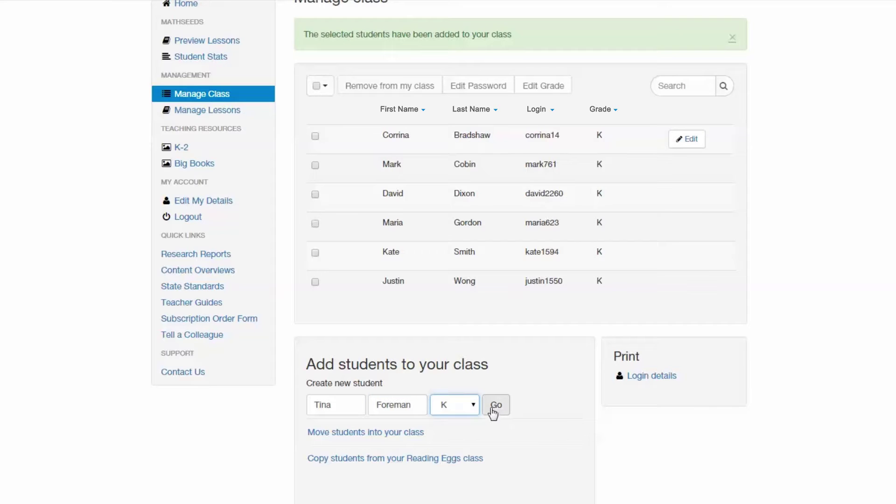
pyautogui.click(493, 412)
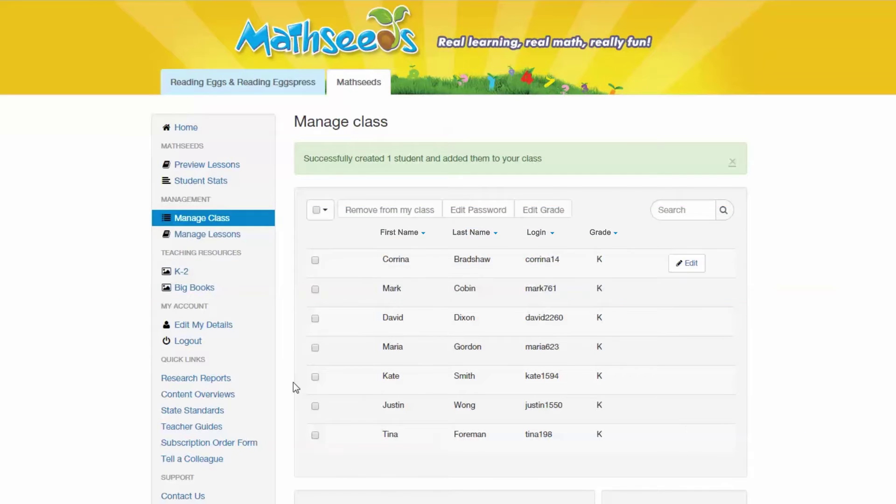
pyautogui.click(237, 235)
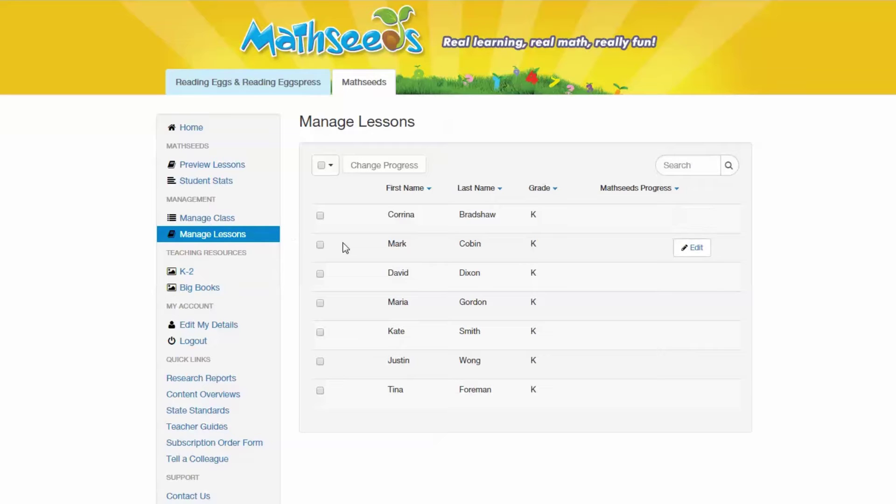
# Place the third listed student on Lesson 3 and save the update
pyautogui.click(695, 277)
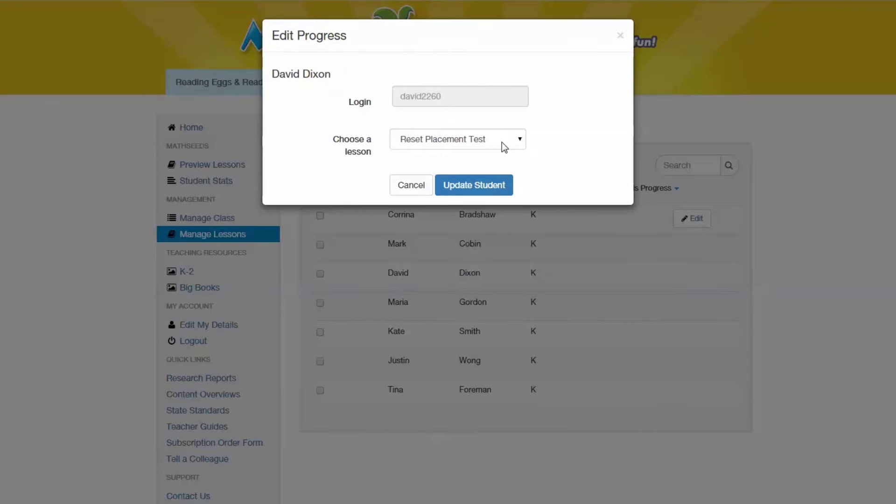
pyautogui.click(502, 142)
pyautogui.click(493, 190)
pyautogui.click(492, 191)
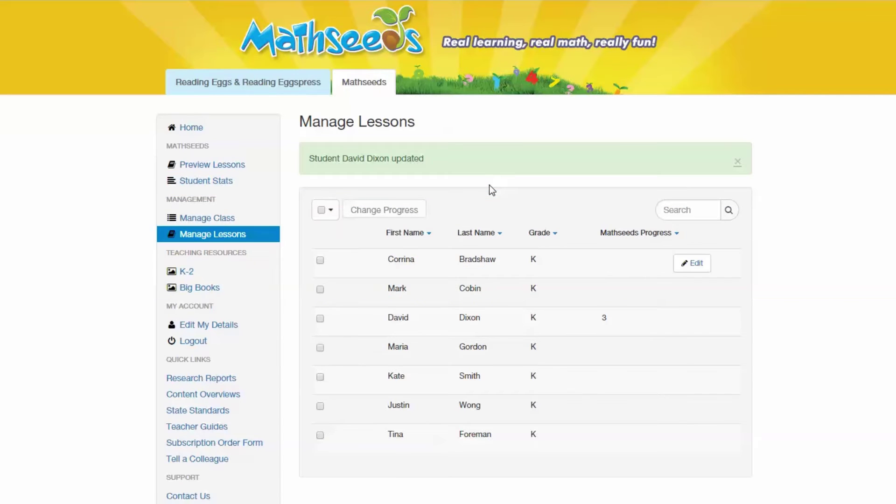
pyautogui.click(245, 166)
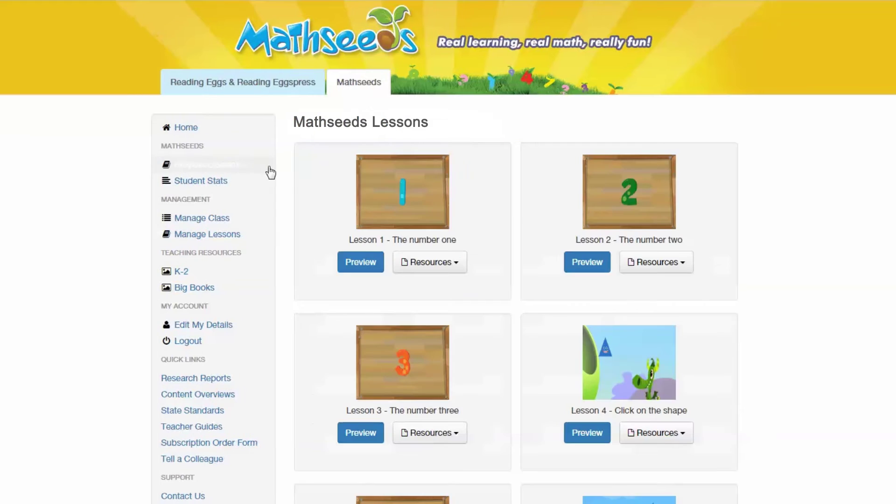
# Open and scroll through Lesson 1's Student PDF worksheet from its Resources menu
pyautogui.scroll(-5, 318, 245)
pyautogui.scroll(5, 318, 245)
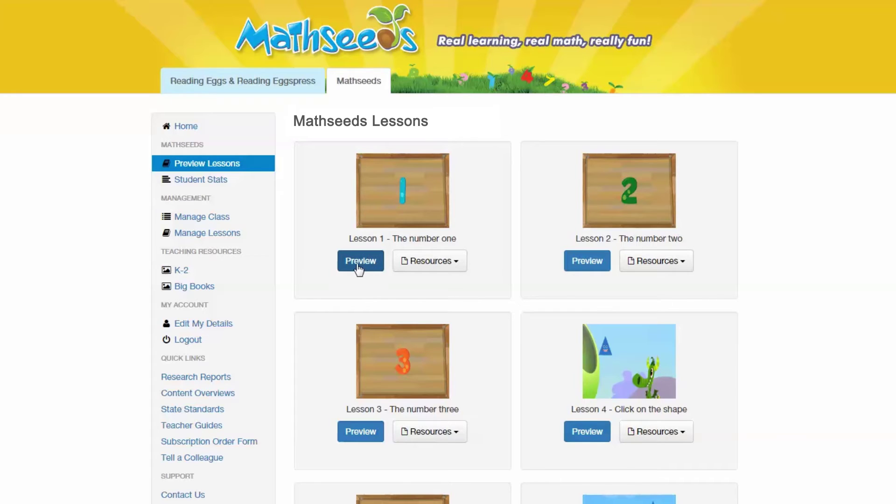
pyautogui.click(424, 266)
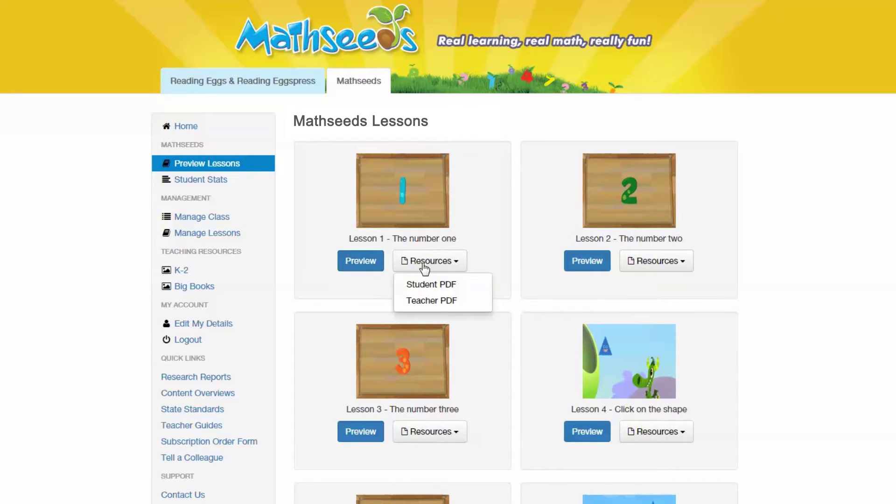
pyautogui.click(427, 285)
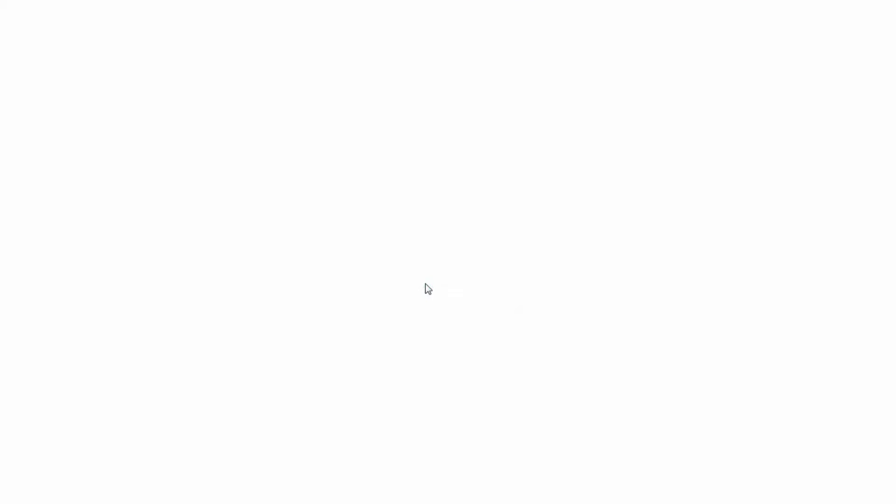
pyautogui.scroll(-8, 424, 284)
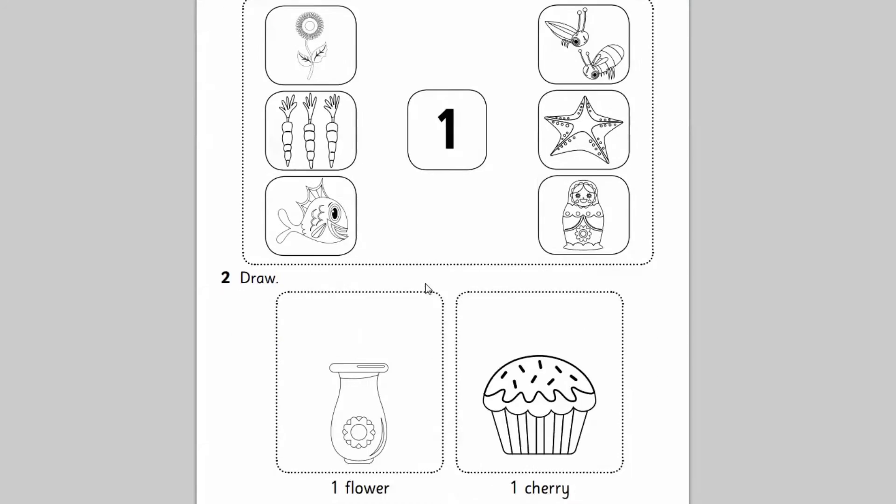
pyautogui.scroll(3, 424, 284)
pyautogui.scroll(5, 425, 283)
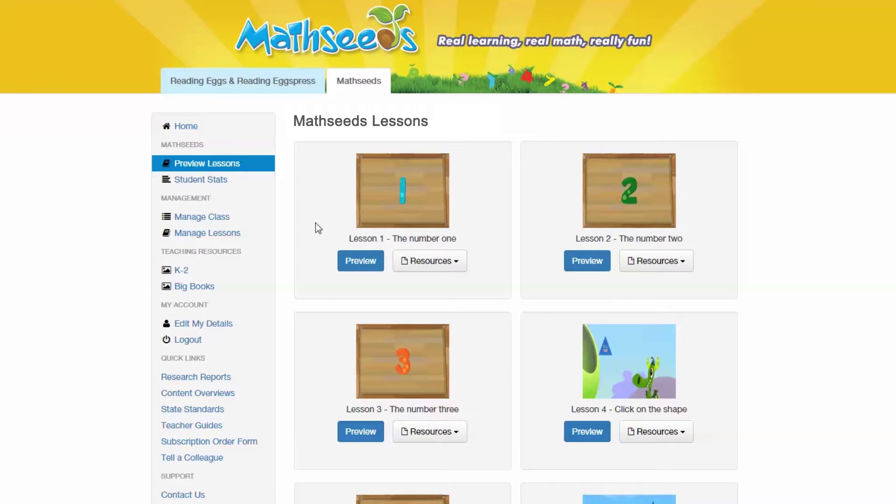
# Open and skim Lesson 1's Teacher PDF guide
pyautogui.click(421, 267)
pyautogui.click(425, 297)
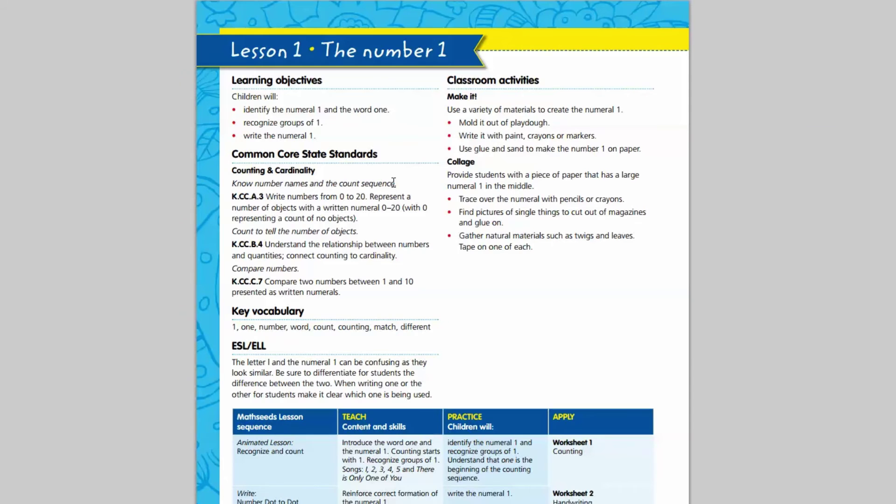
pyautogui.scroll(-10, 393, 182)
pyautogui.scroll(5, 394, 182)
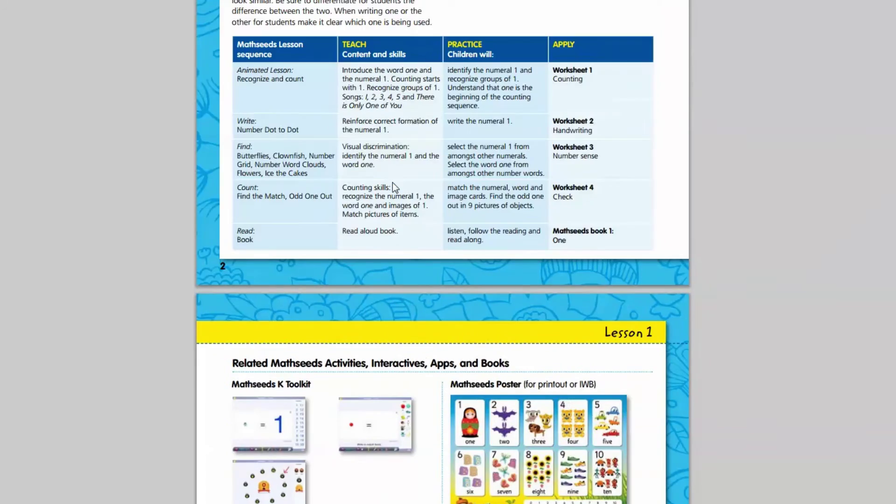
pyautogui.scroll(7, 393, 183)
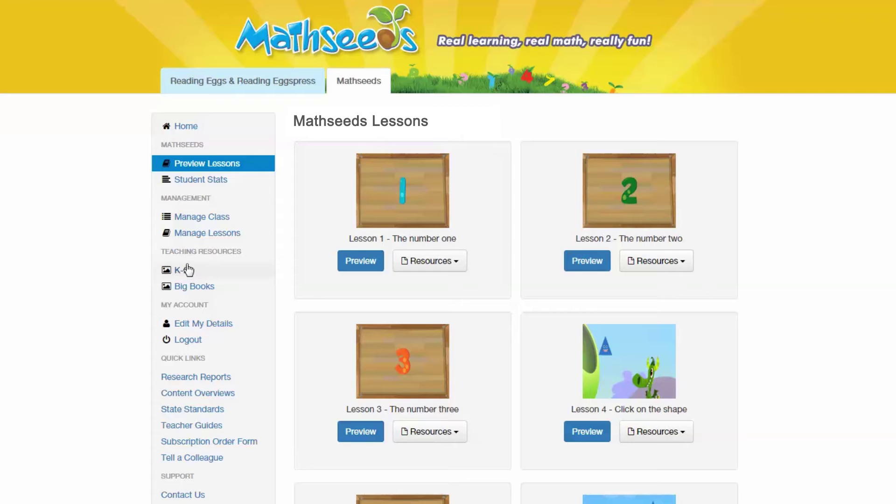
# View the K-2 posters list from the K-2 teaching resources
pyautogui.click(187, 272)
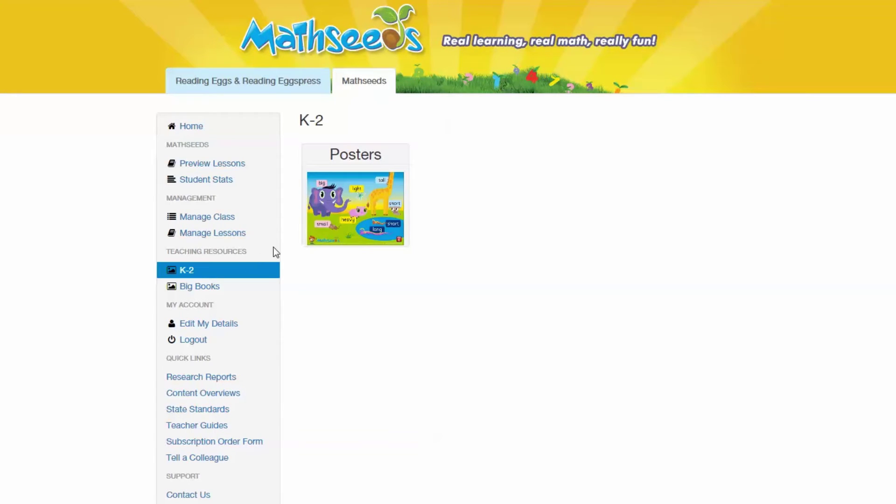
pyautogui.click(320, 215)
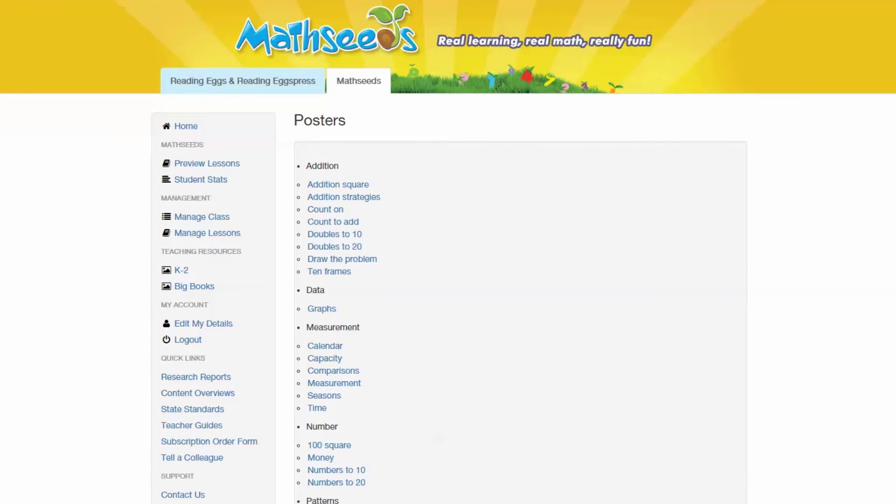
pyautogui.hotkey('alt', 'Left')
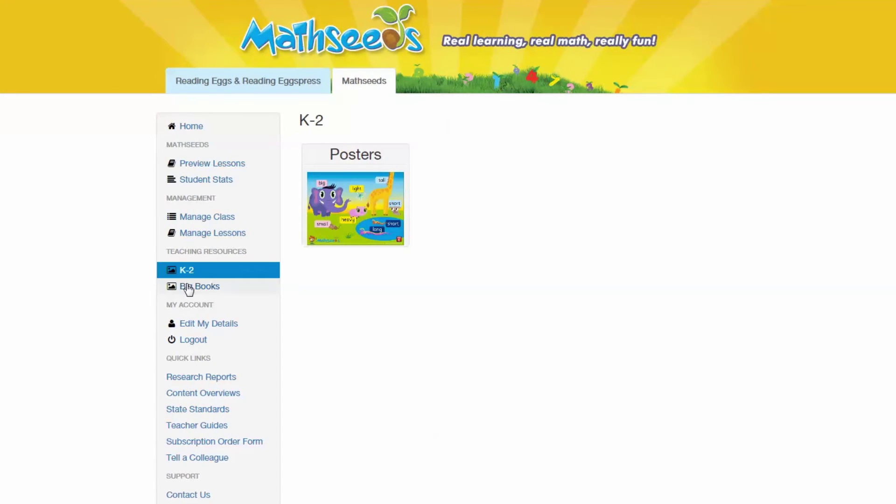
# Browse the Big Books for Kindergarten, Grade 1 and Grade 2
pyautogui.click(187, 286)
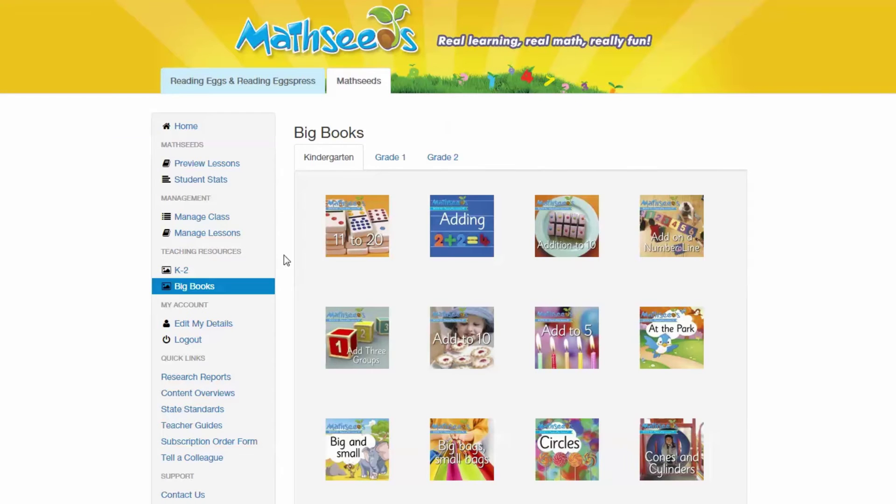
pyautogui.click(380, 161)
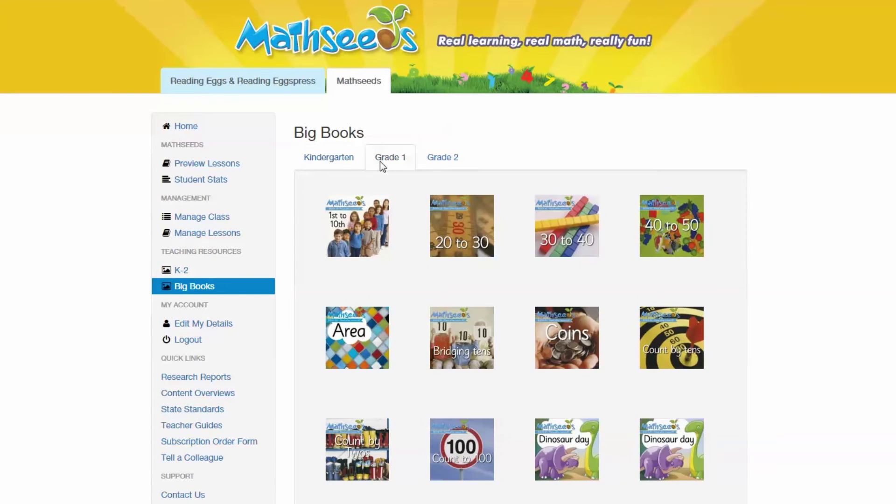
pyautogui.click(432, 159)
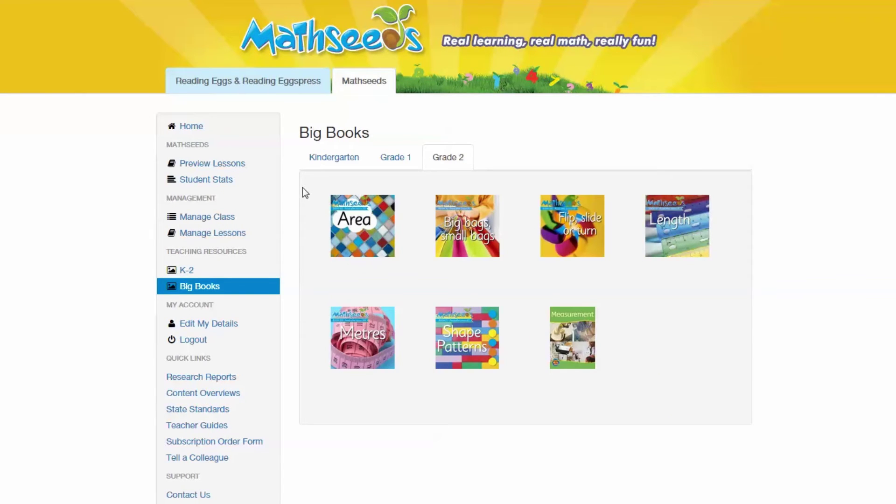
pyautogui.click(248, 169)
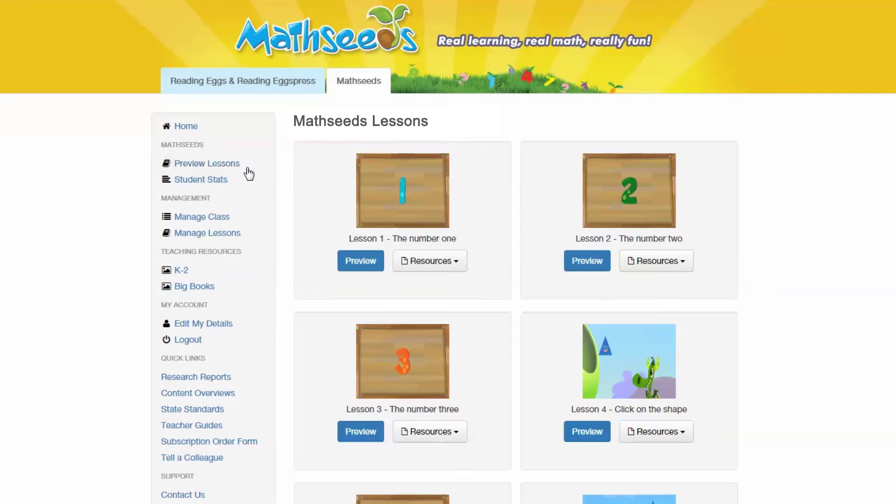
# Check Lesson 1's resource options, then open the White Paper from Research Reports
pyautogui.click(405, 260)
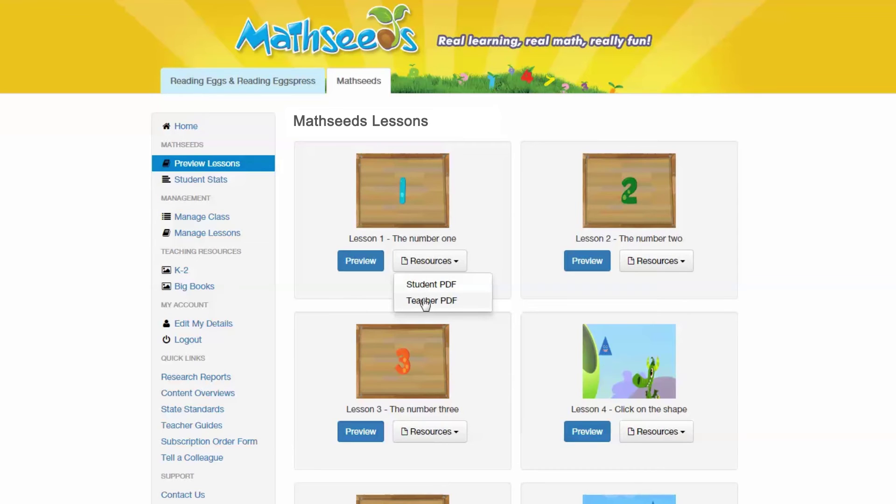
pyautogui.click(291, 304)
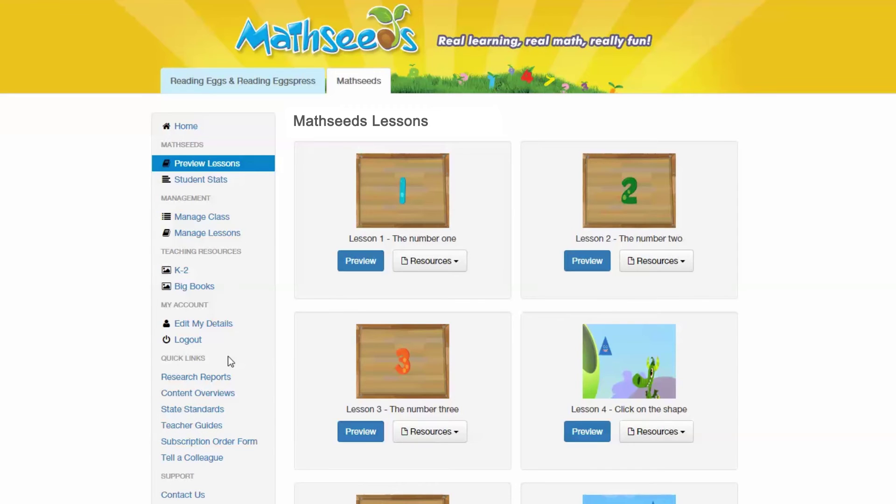
pyautogui.click(222, 380)
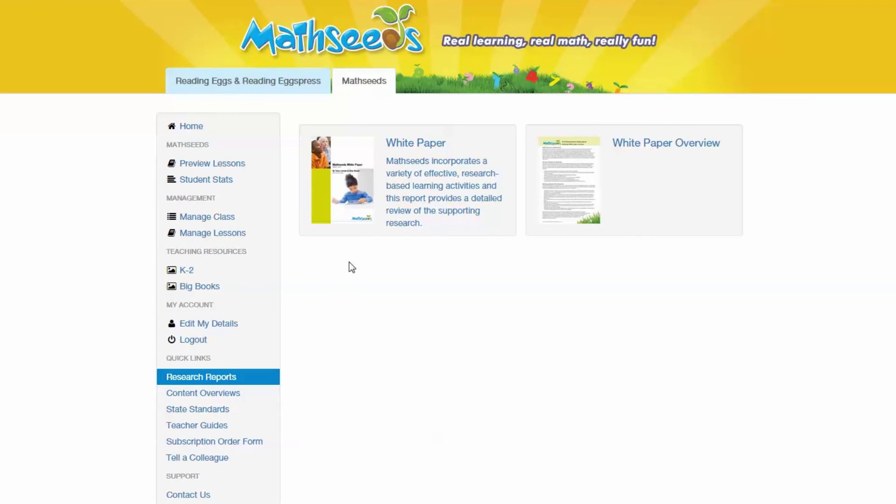
pyautogui.click(395, 218)
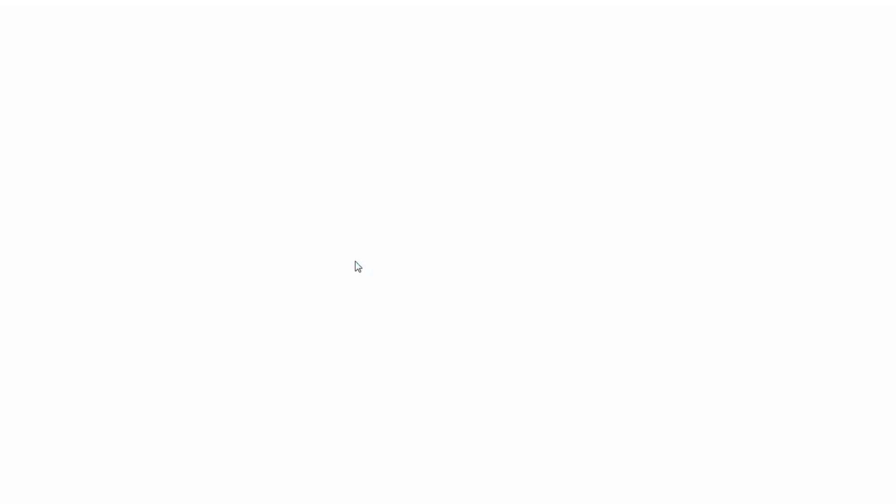
# Scroll through the White Paper down to its Executive Summary
pyautogui.scroll(-5, 356, 265)
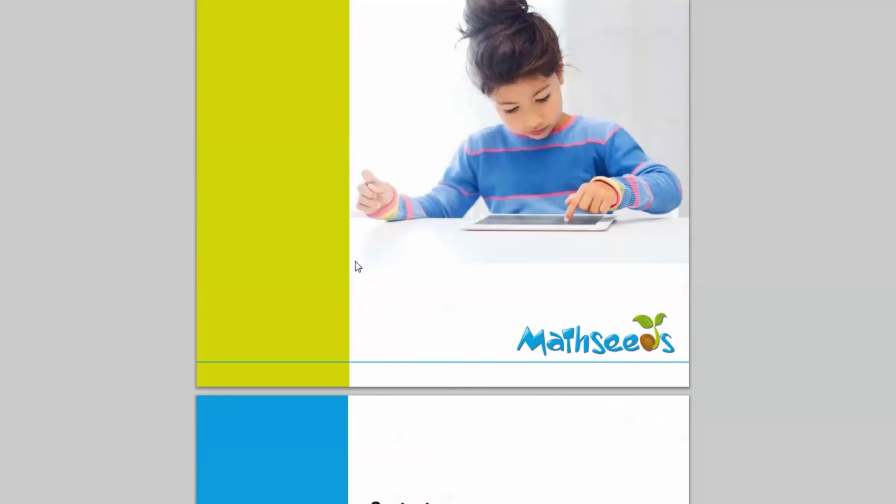
pyautogui.scroll(-6, 356, 265)
pyautogui.scroll(-9, 355, 264)
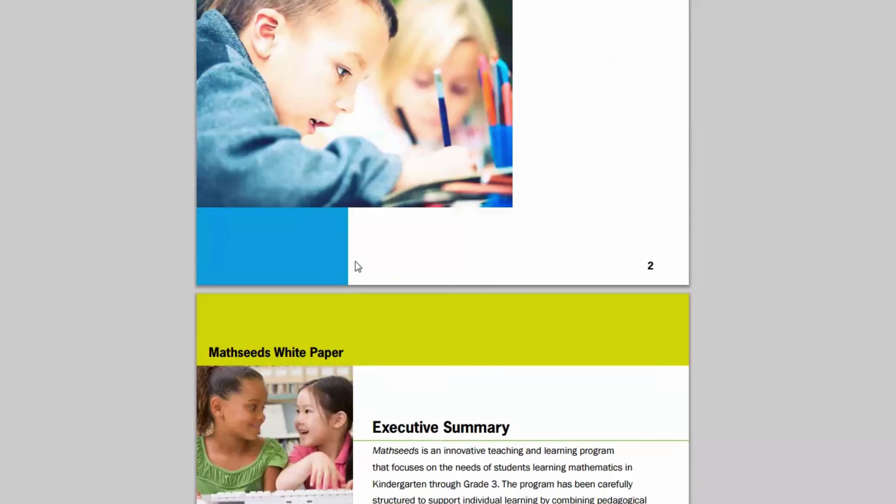
pyautogui.scroll(-5, 355, 263)
pyautogui.scroll(-2, 356, 266)
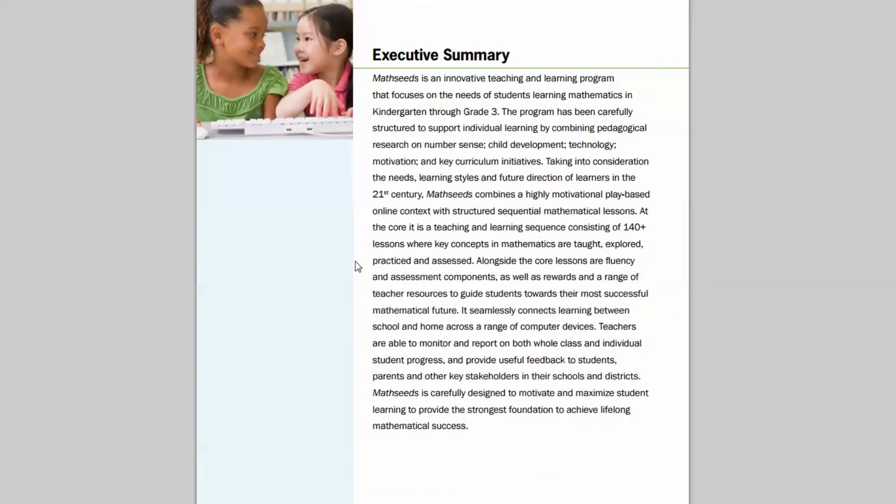
pyautogui.scroll(1, 356, 266)
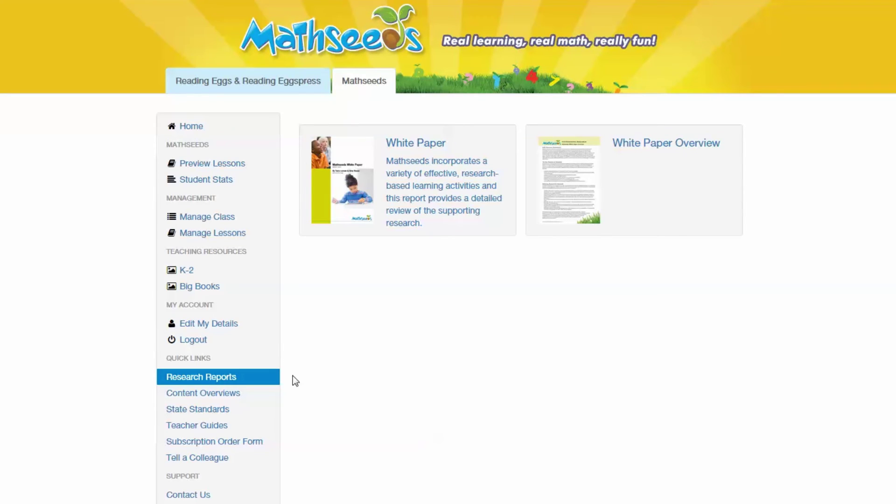
pyautogui.click(237, 394)
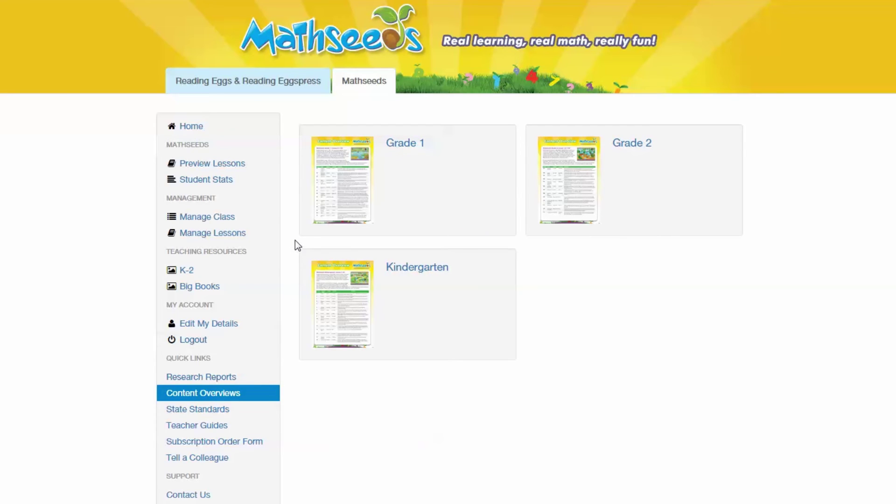
# Open and skim the Grade 1 content overview PDF
pyautogui.click(330, 190)
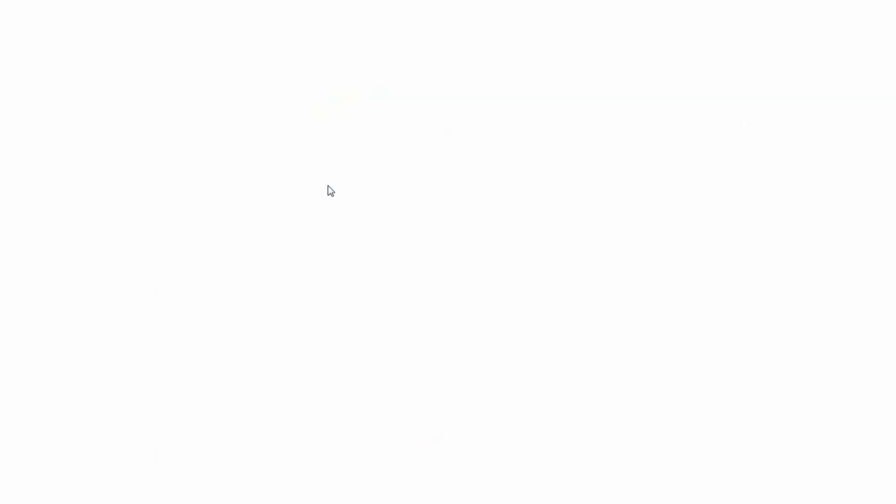
pyautogui.scroll(-8, 235, 181)
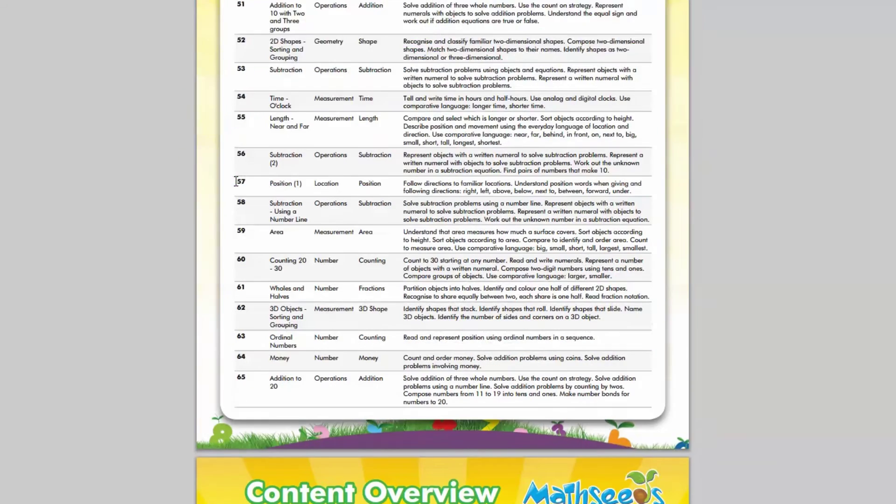
pyautogui.scroll(8, 236, 181)
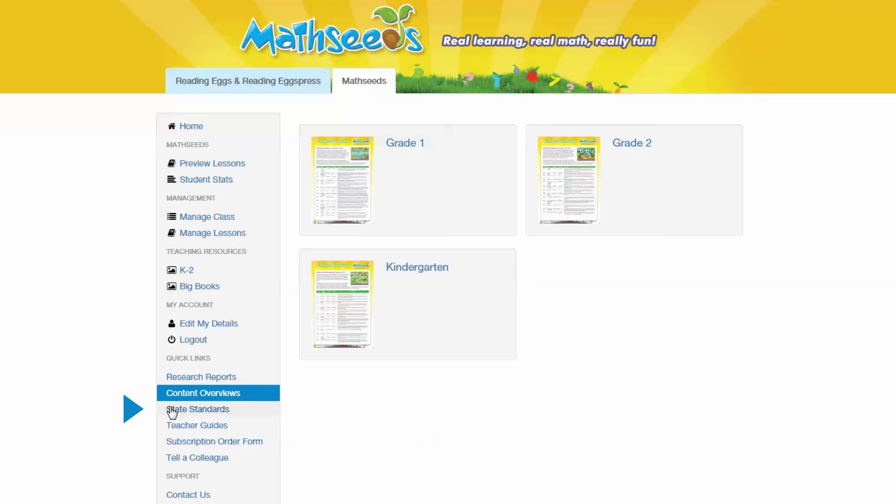
# View the Common Core Standards document under State Standards, ending on Teacher Guides
pyautogui.click(171, 409)
pyautogui.click(402, 149)
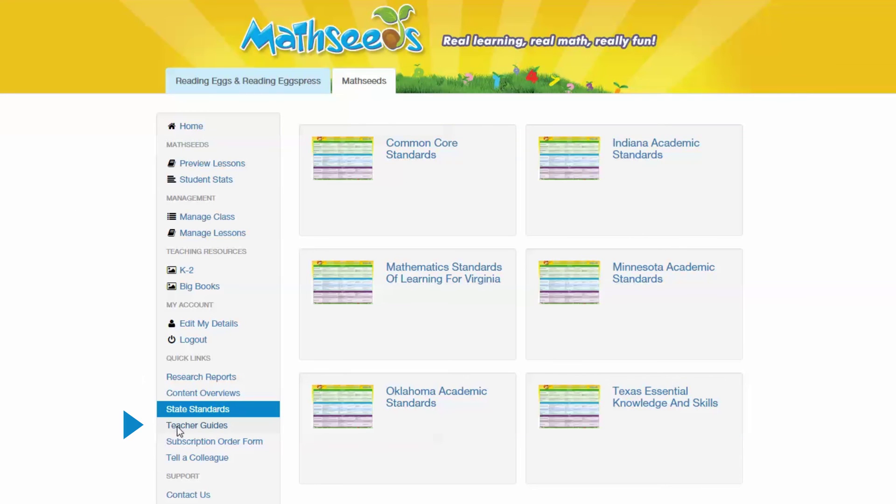
pyautogui.click(180, 426)
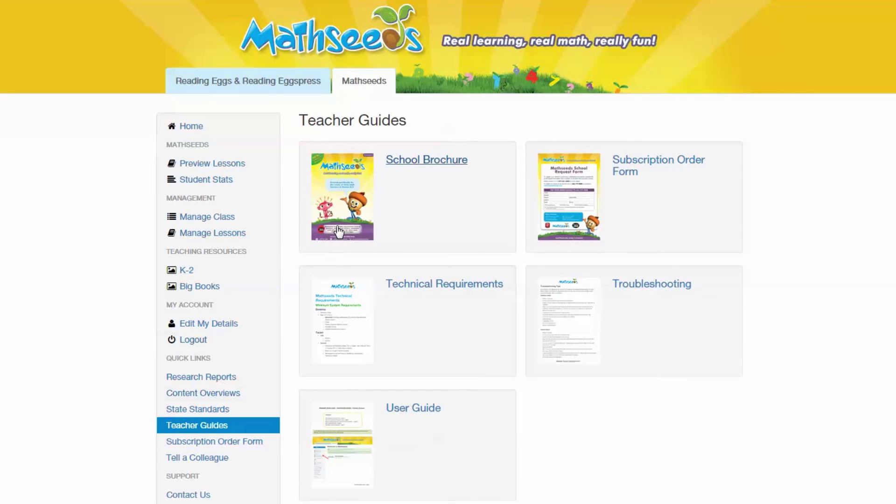